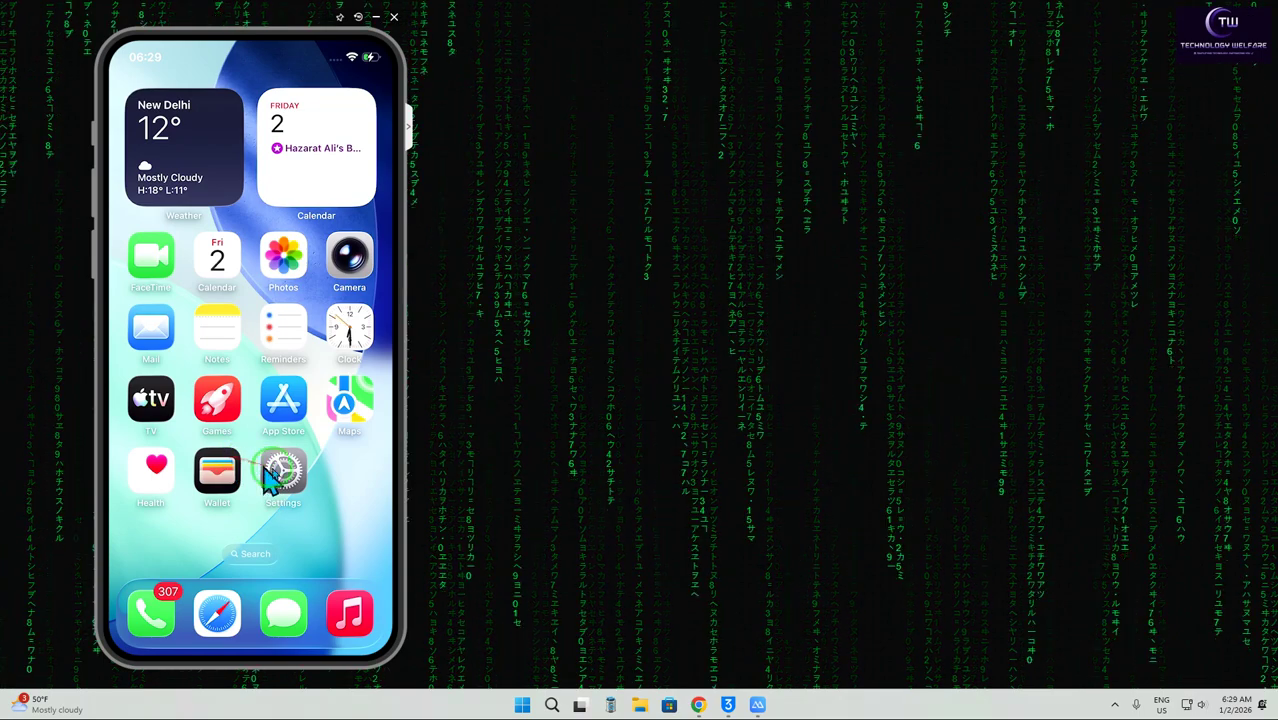
# - Open the iPhone's Settings and check the installed iOS version on the Software Update page
pyautogui.click(286, 474)
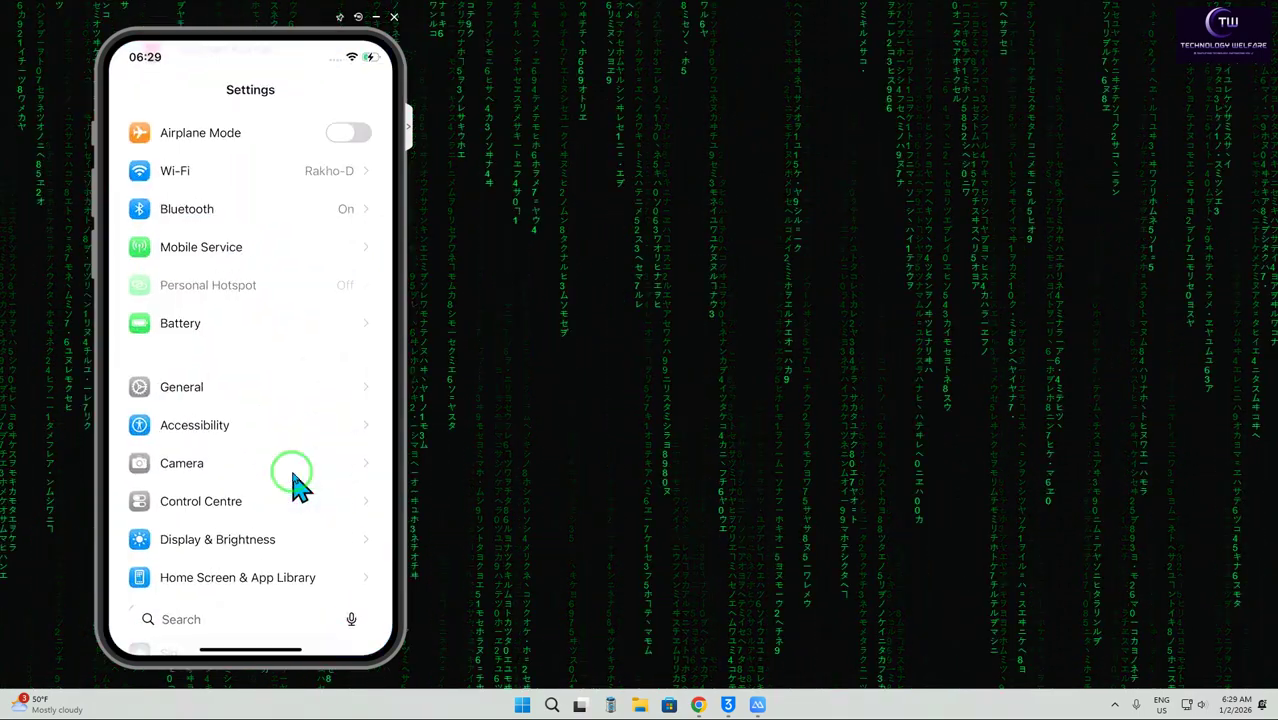
pyautogui.scroll(-2, 296, 486)
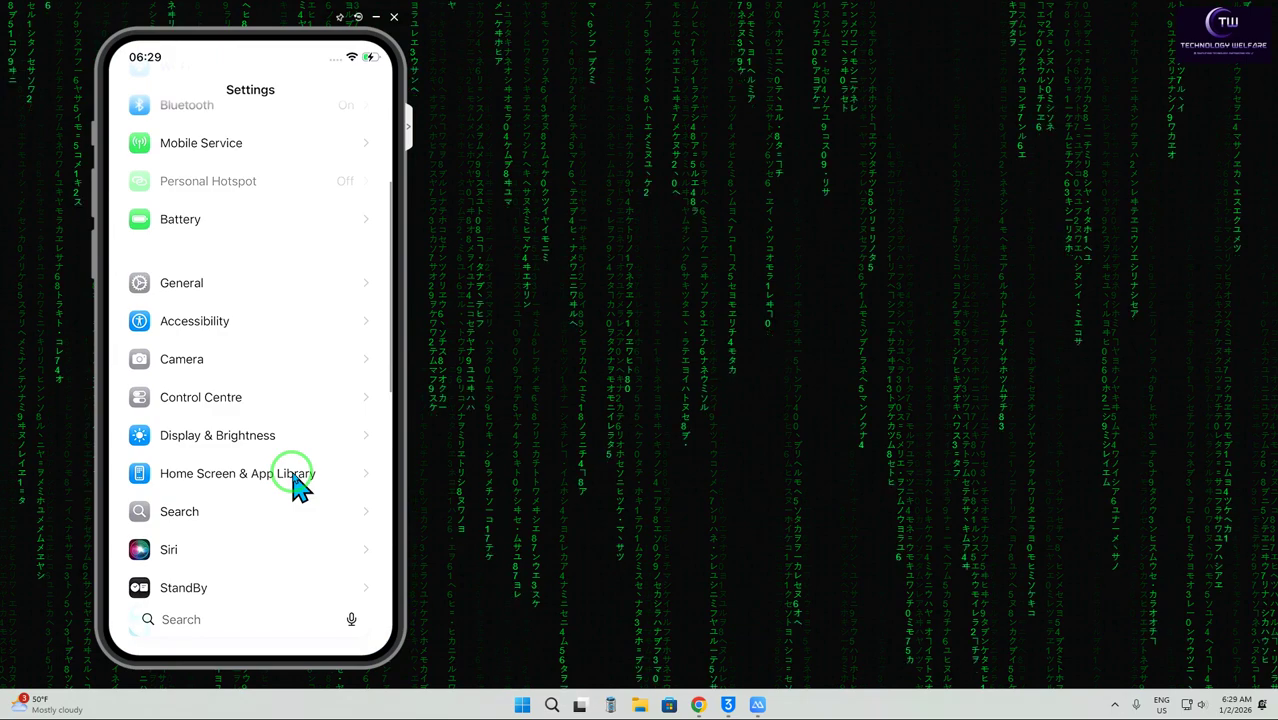
pyautogui.click(296, 486)
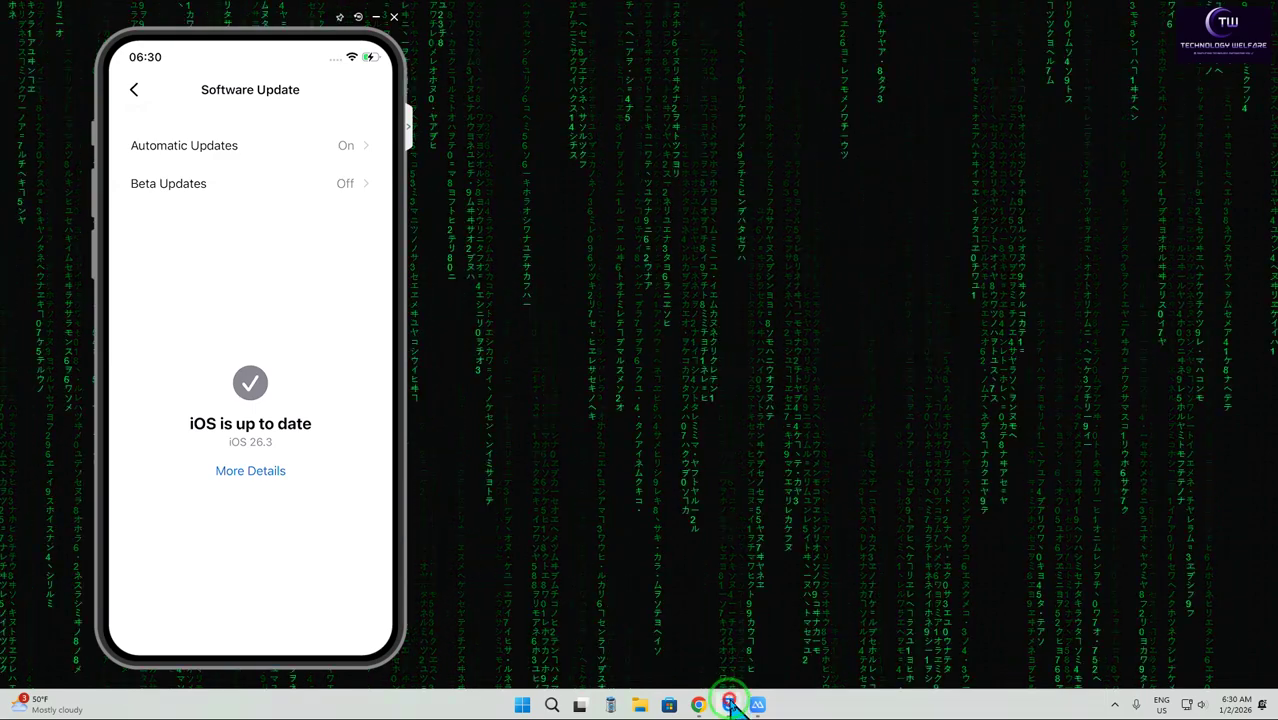
# - Switch to 3uTools and examine the Smart Flash firmware versions available for the iPhone 12
pyautogui.click(730, 704)
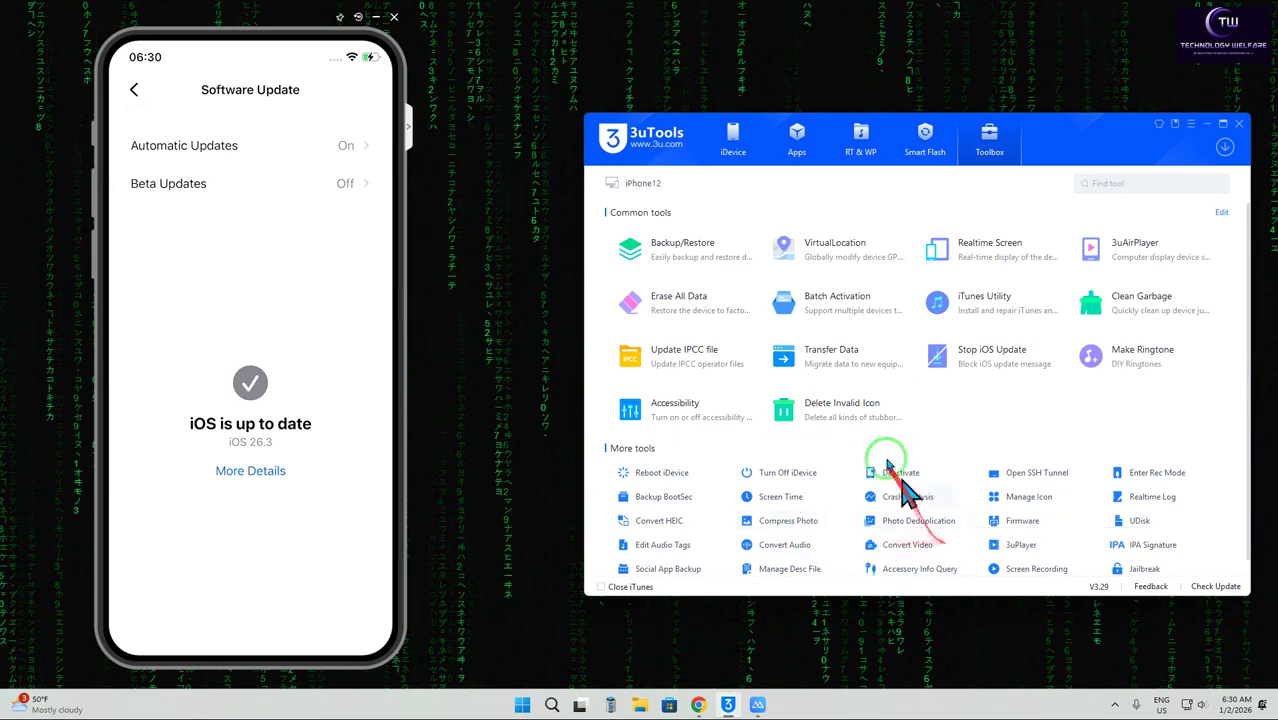
pyautogui.click(925, 150)
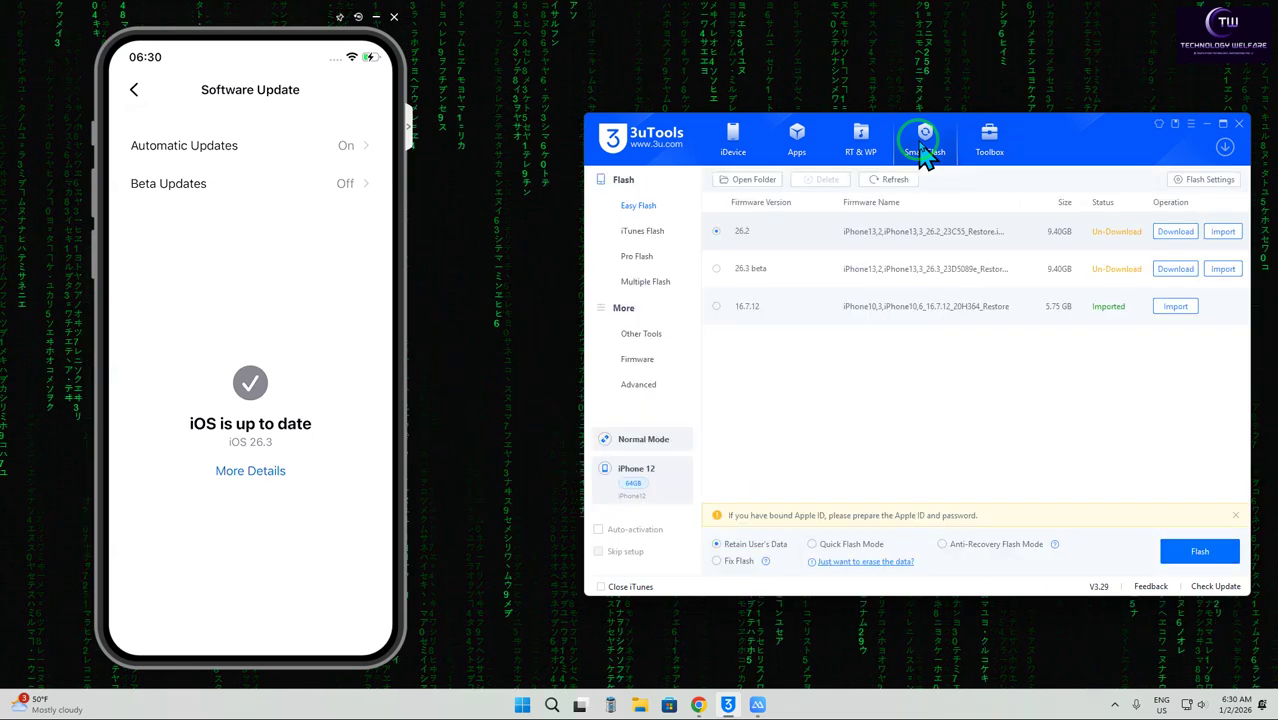
pyautogui.click(640, 361)
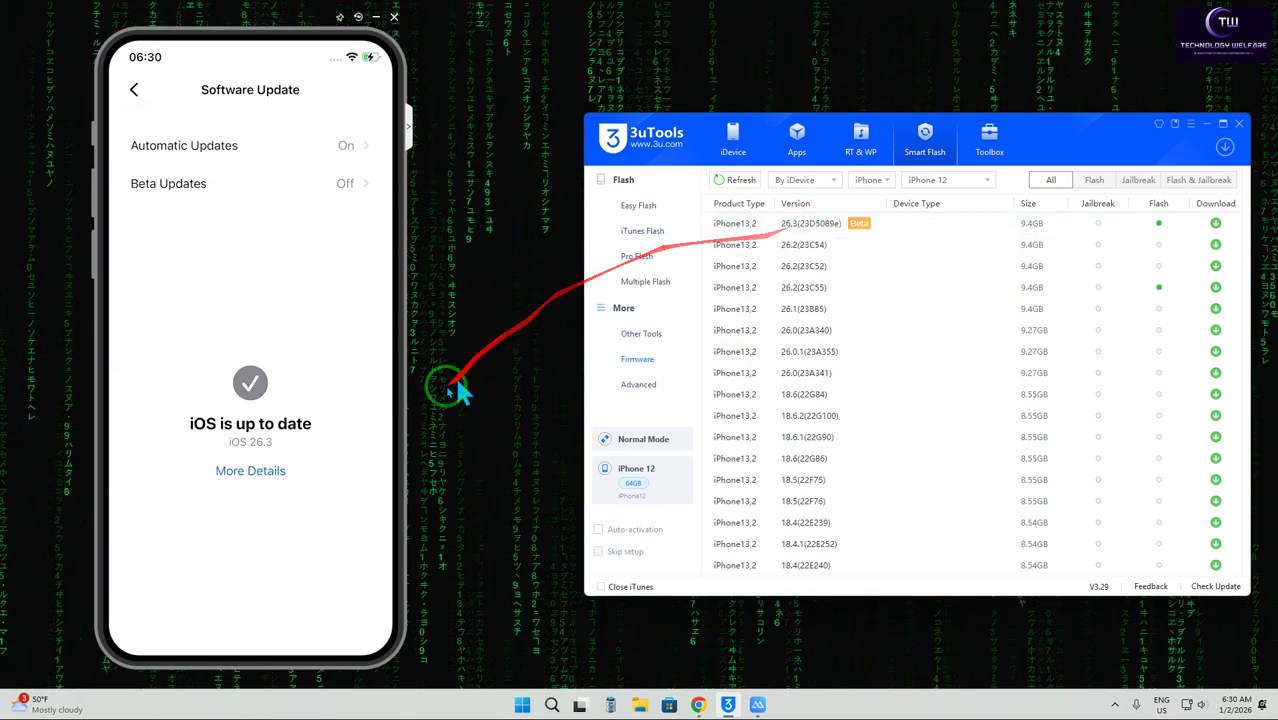
pyautogui.click(1216, 223)
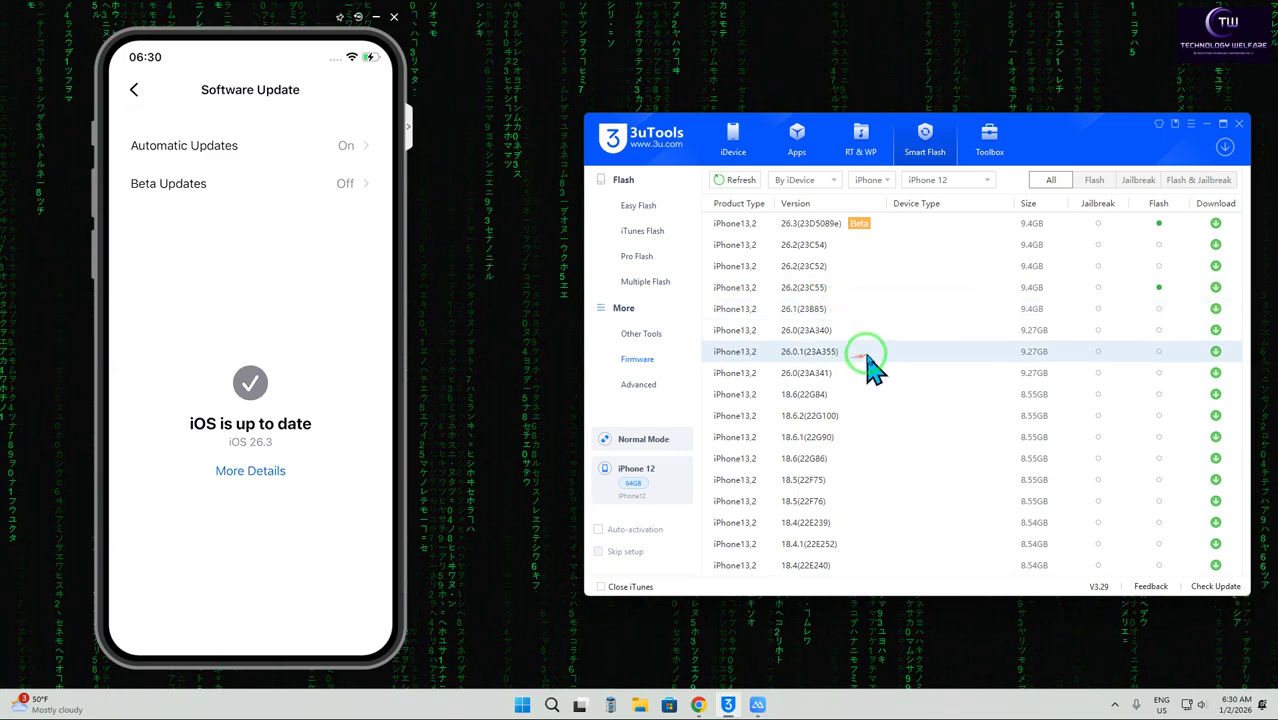
# - Send the Stop iOS Update description file to the iPhone and close the tool
pyautogui.click(985, 150)
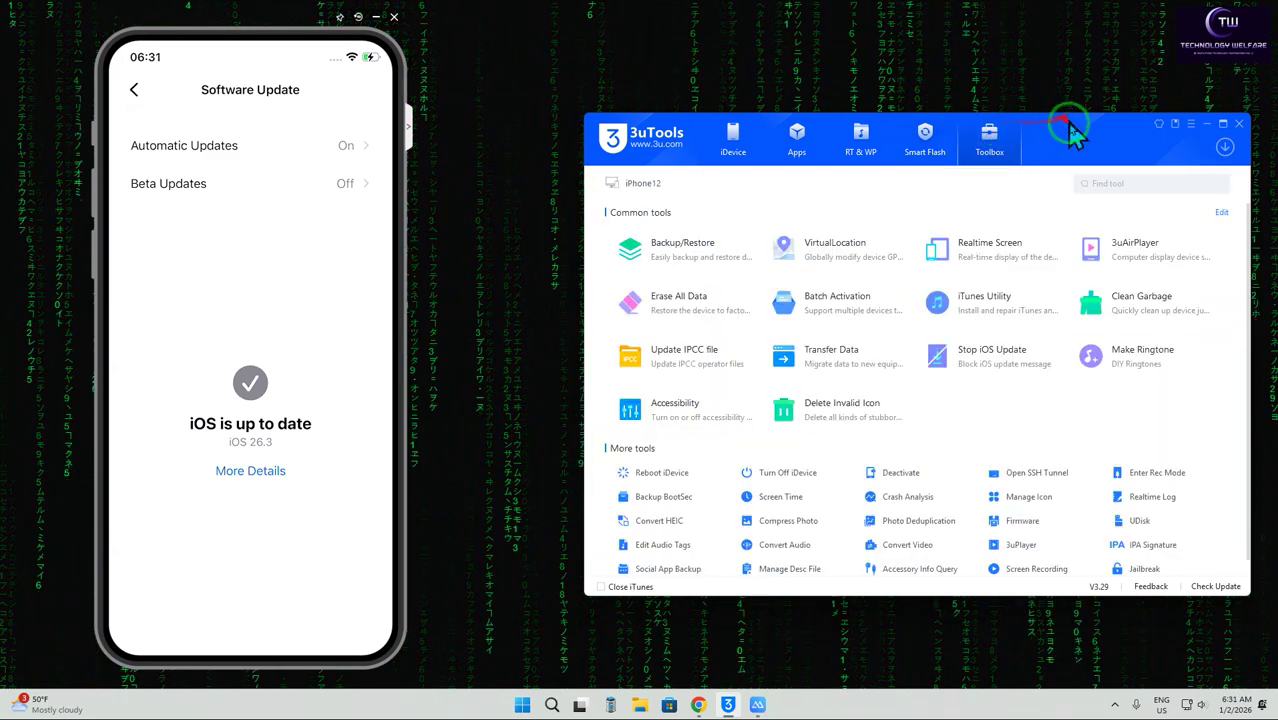
pyautogui.click(977, 350)
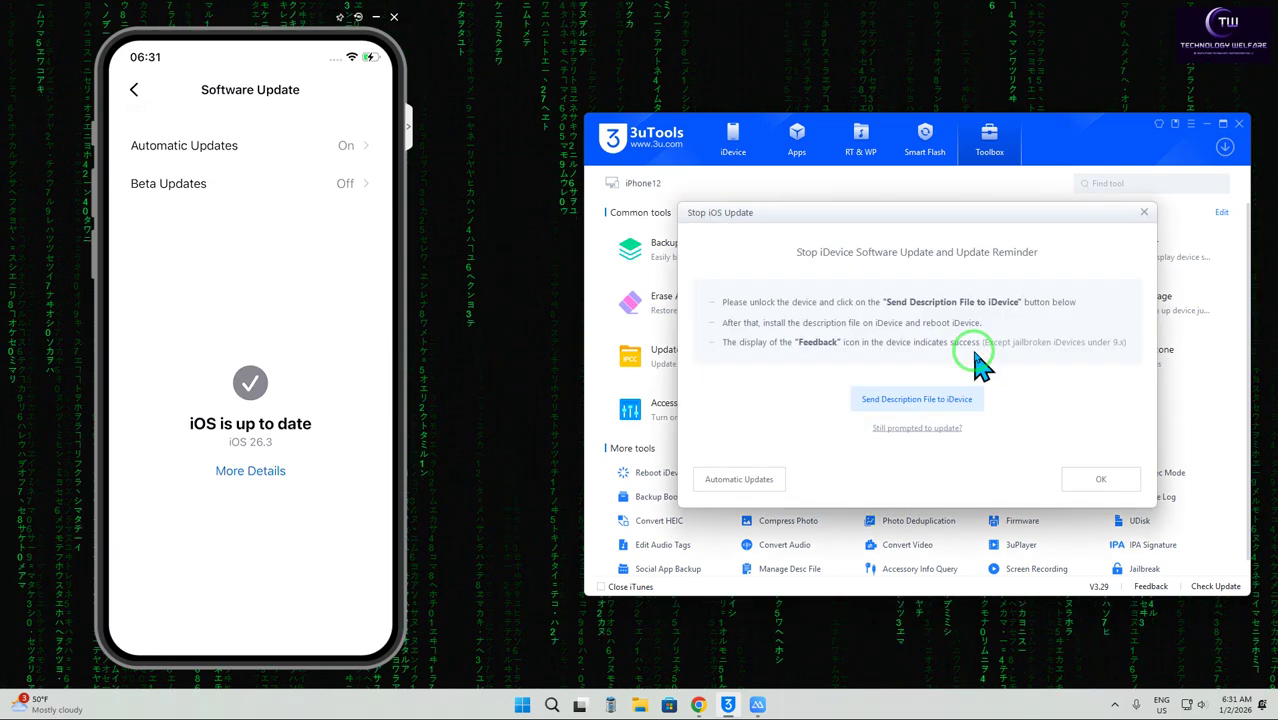
pyautogui.click(920, 400)
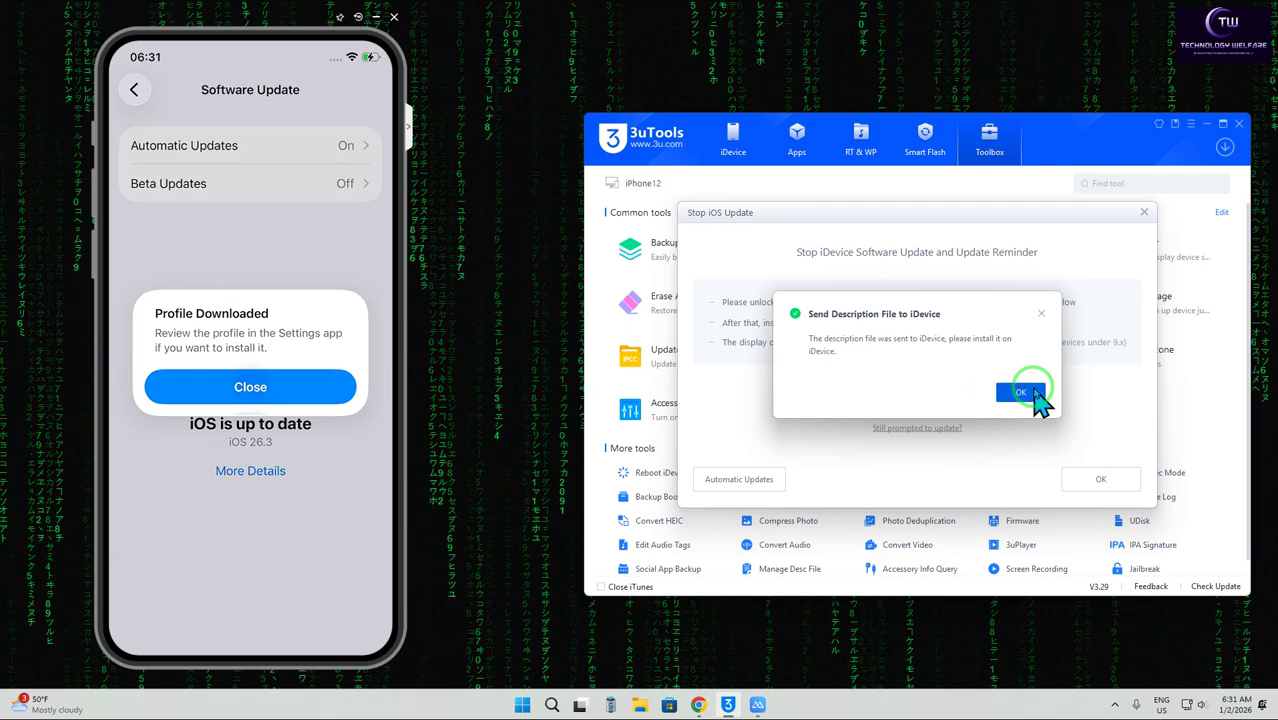
pyautogui.click(1025, 393)
pyautogui.click(1144, 213)
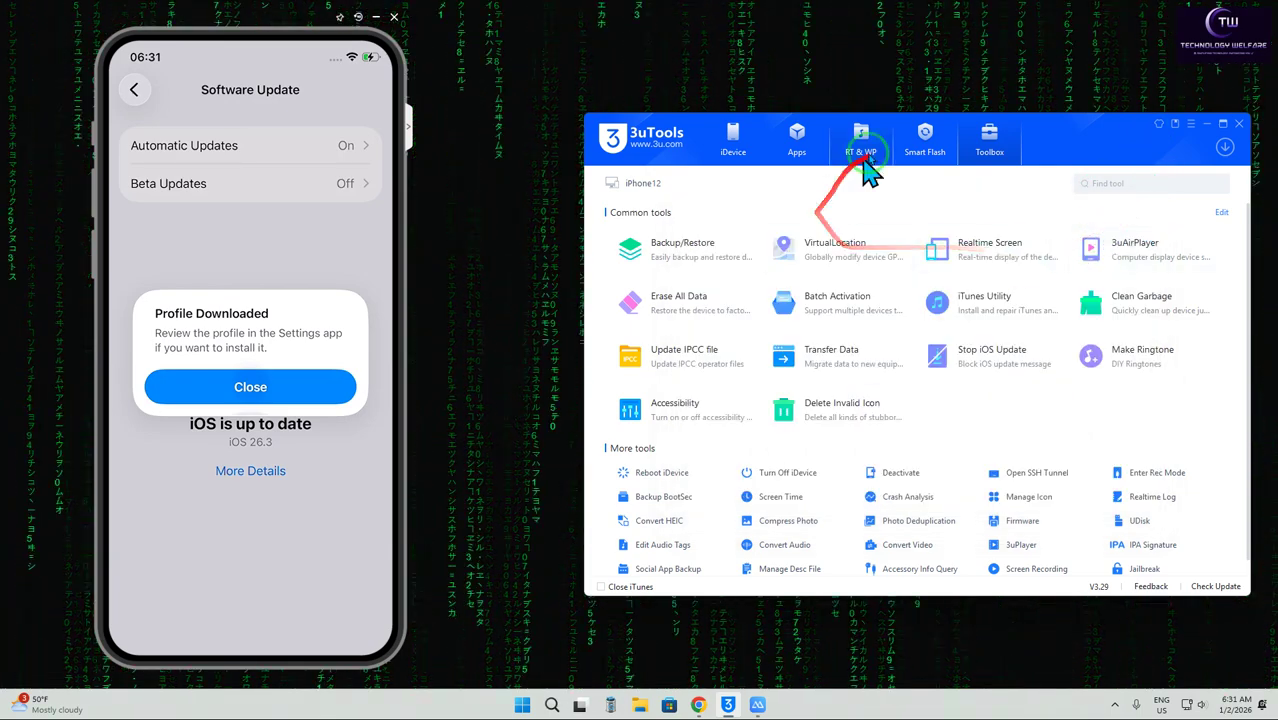
# - Browse the iPhone 12 firmware list, filtering it by Flash & Jailbreak and by Jailbreak only
pyautogui.click(929, 140)
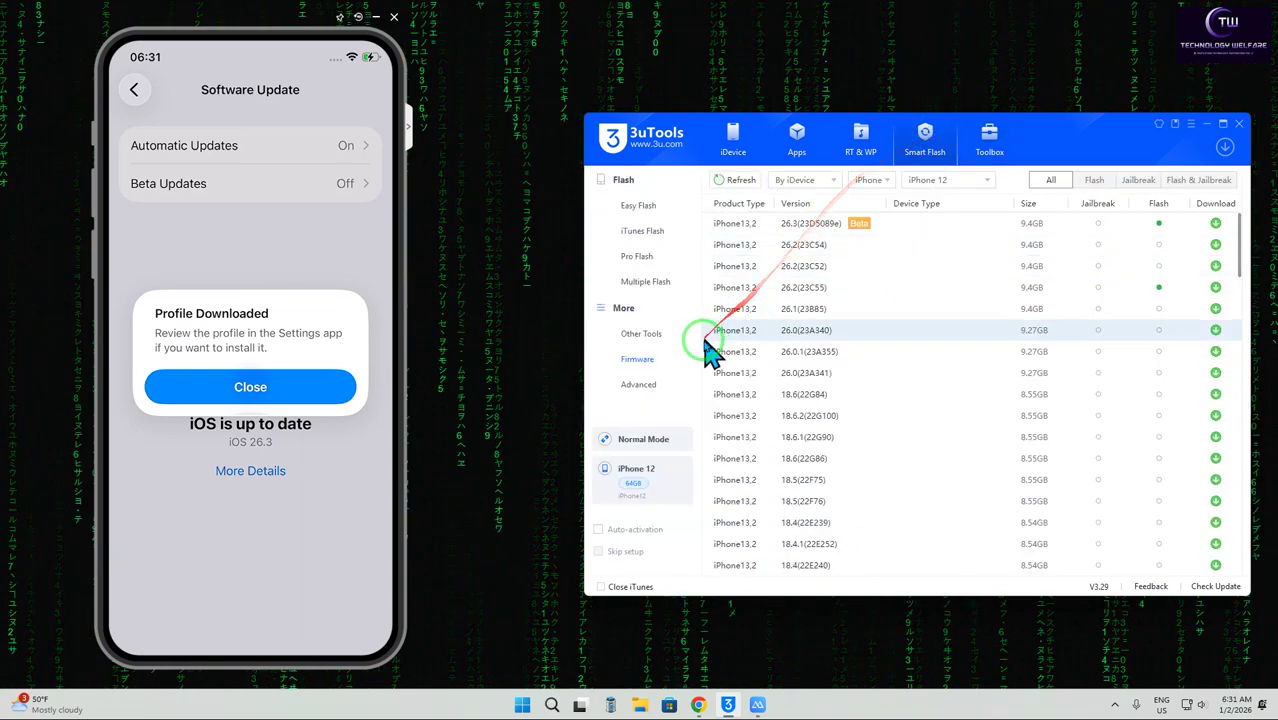
pyautogui.click(640, 370)
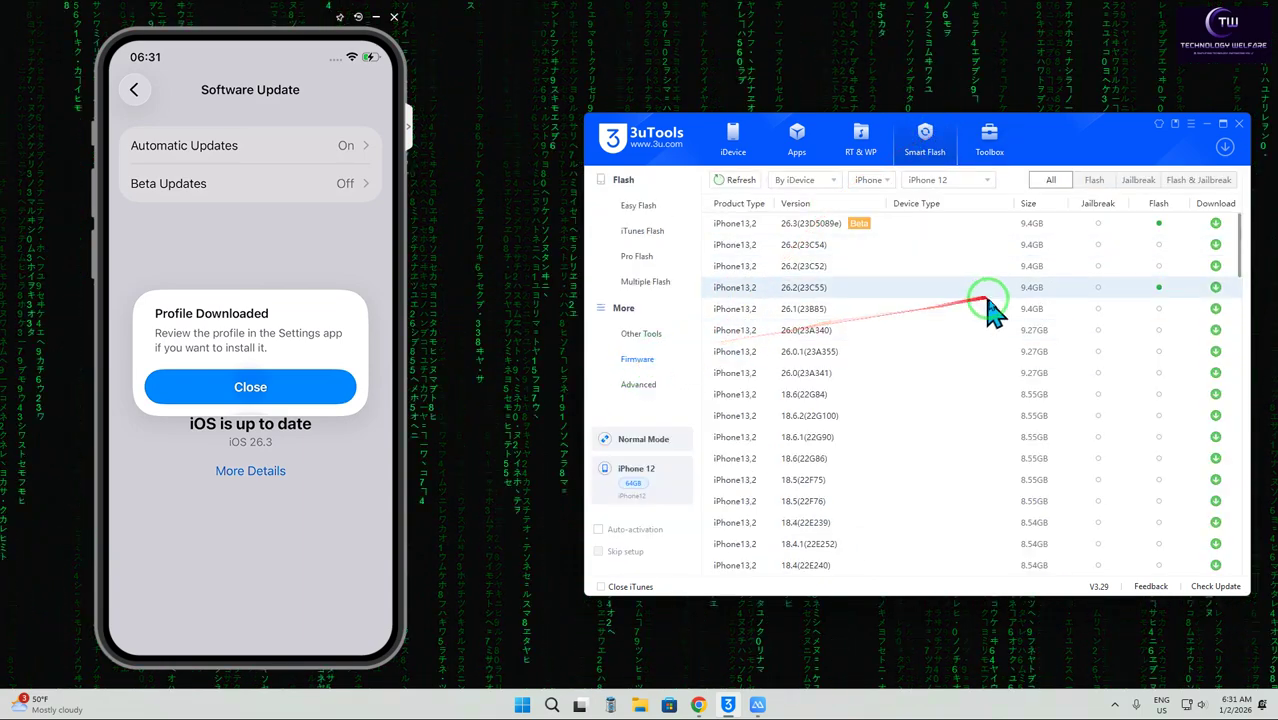
pyautogui.scroll(-3, 984, 320)
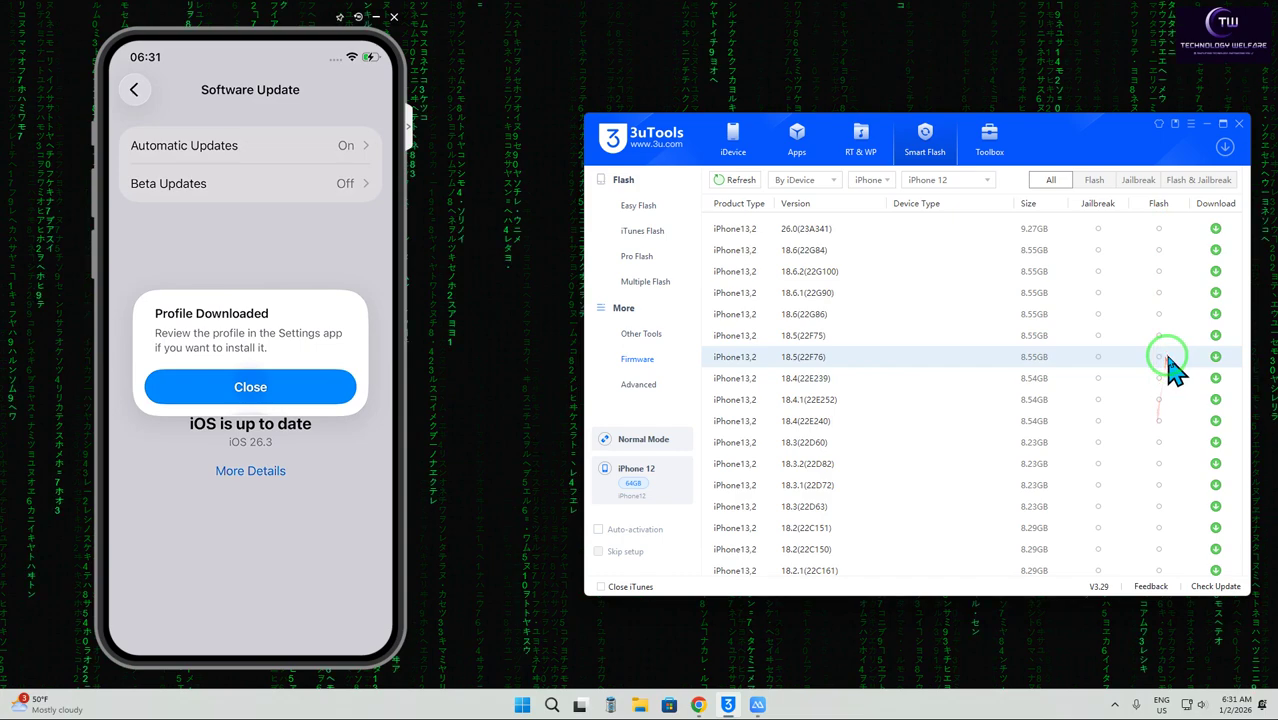
pyautogui.click(1190, 182)
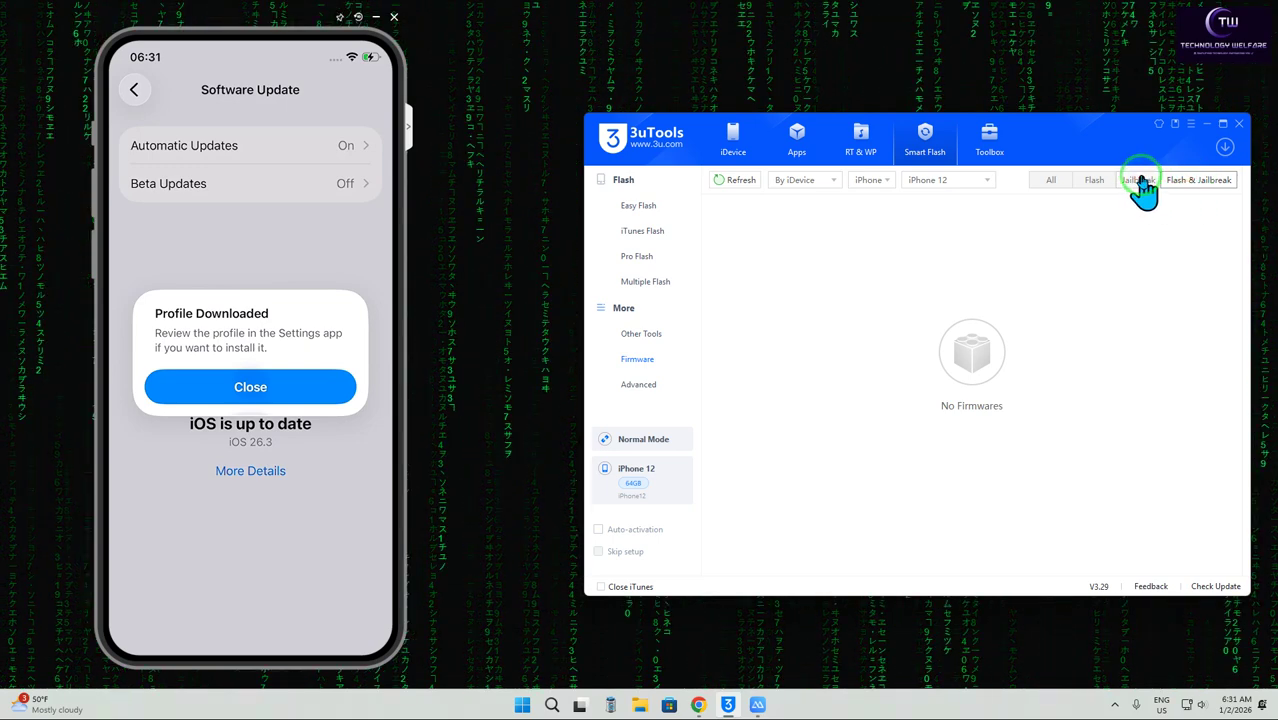
pyautogui.click(1141, 182)
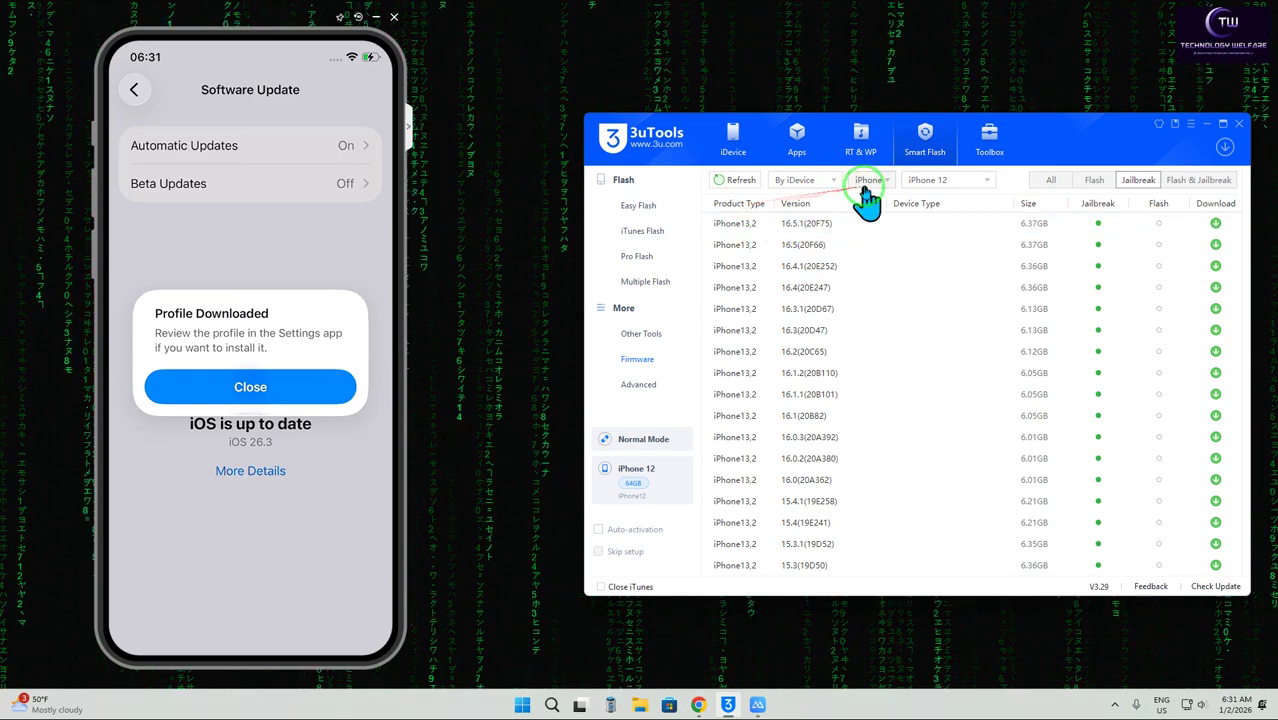
# - Download an 8.55 GB iOS 18 firmware from the full iPhone 12 list and check its download task
pyautogui.click(638, 359)
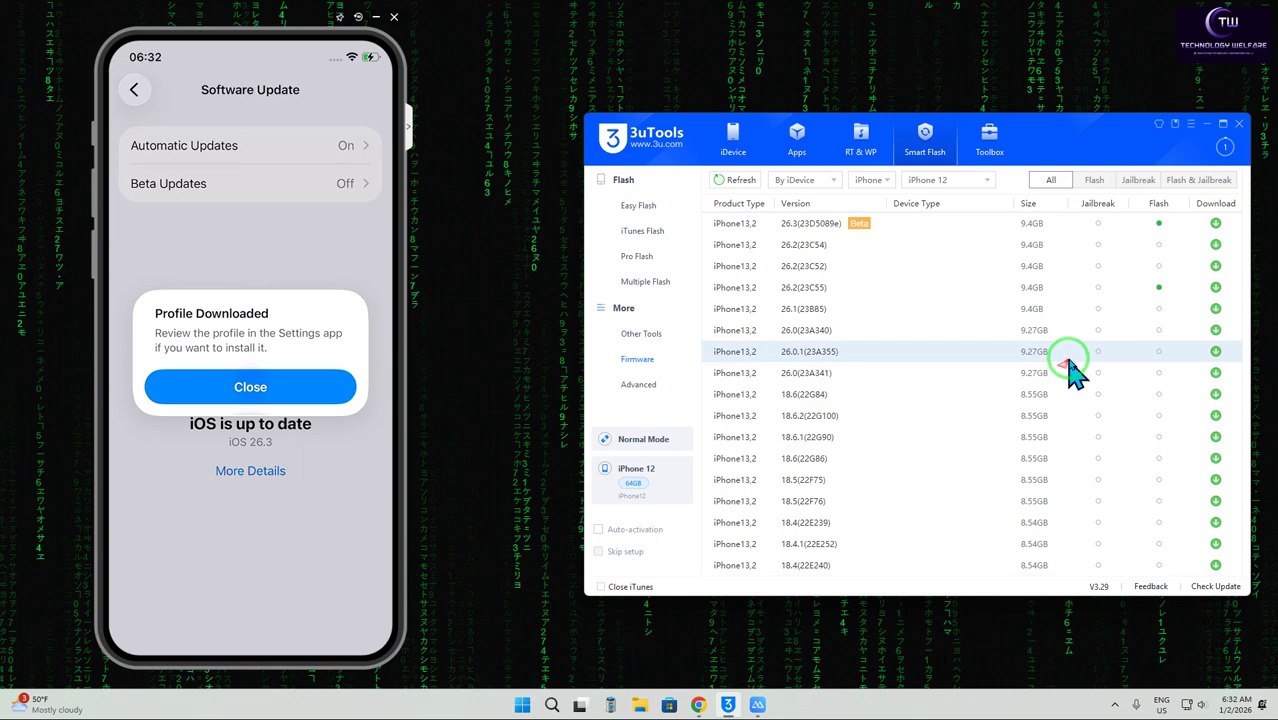
pyautogui.moveTo(1027, 428)
pyautogui.mouseDown()
pyautogui.moveTo(913, 479)
pyautogui.moveTo(1120, 425)
pyautogui.moveTo(1061, 320)
pyautogui.moveTo(1198, 214)
pyautogui.mouseUp()
pyautogui.click(1224, 148)
pyautogui.moveTo(1030, 195)
pyautogui.mouseDown()
pyautogui.moveTo(653, 405)
pyautogui.moveTo(537, 340)
pyautogui.moveTo(714, 248)
pyautogui.mouseUp()
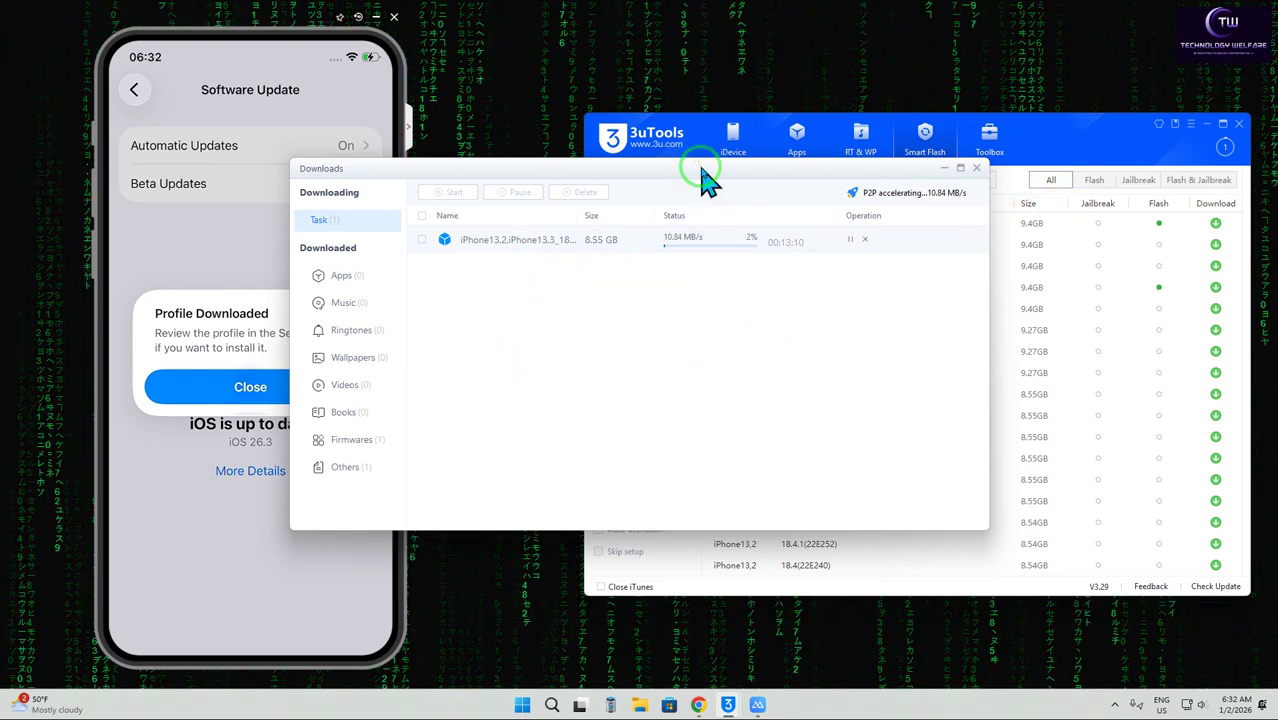
pyautogui.moveTo(693, 166); pyautogui.dragTo(822, 239)
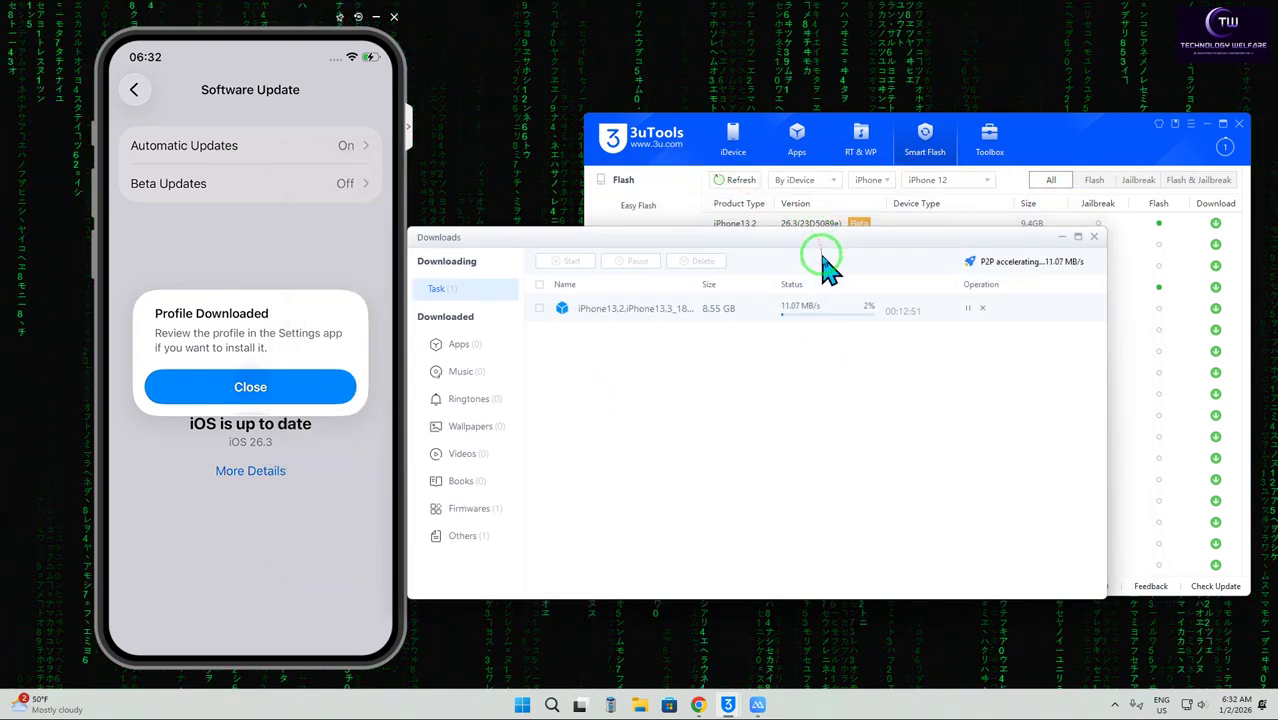
pyautogui.click(1066, 240)
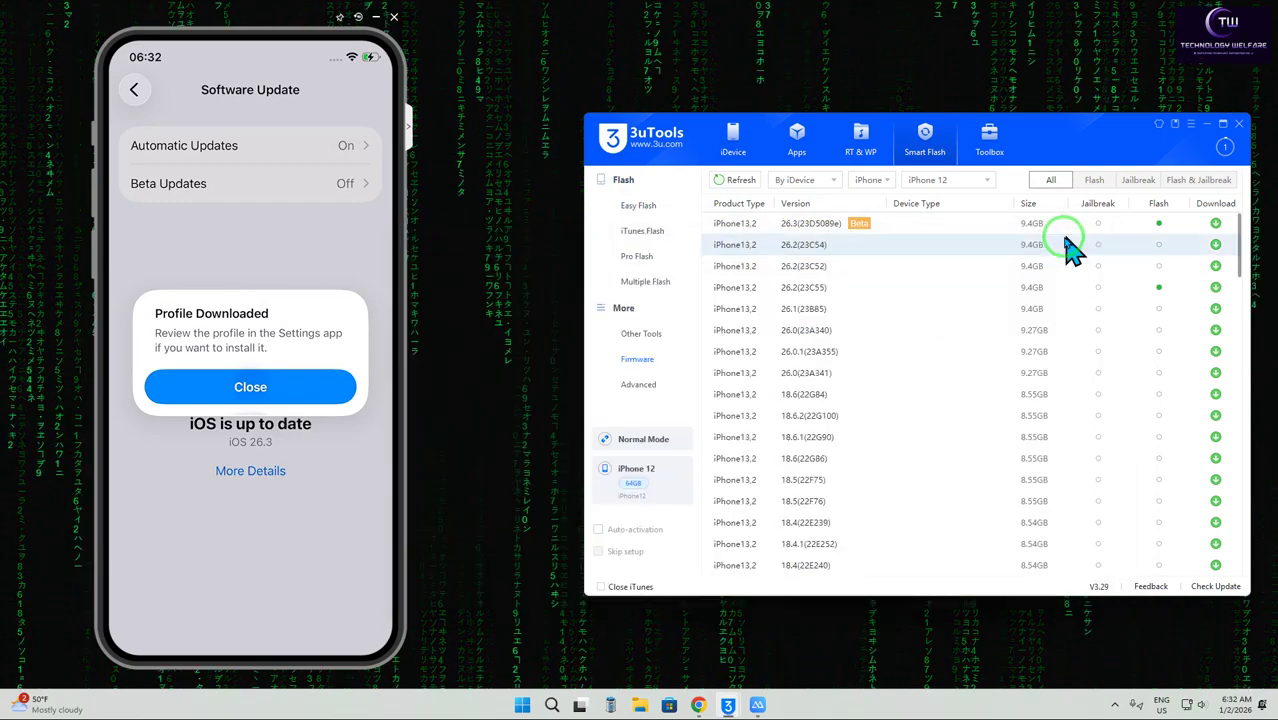
pyautogui.moveTo(1073, 245)
pyautogui.mouseDown()
pyautogui.moveTo(1004, 365)
pyautogui.moveTo(870, 317)
pyautogui.moveTo(955, 342)
pyautogui.mouseUp()
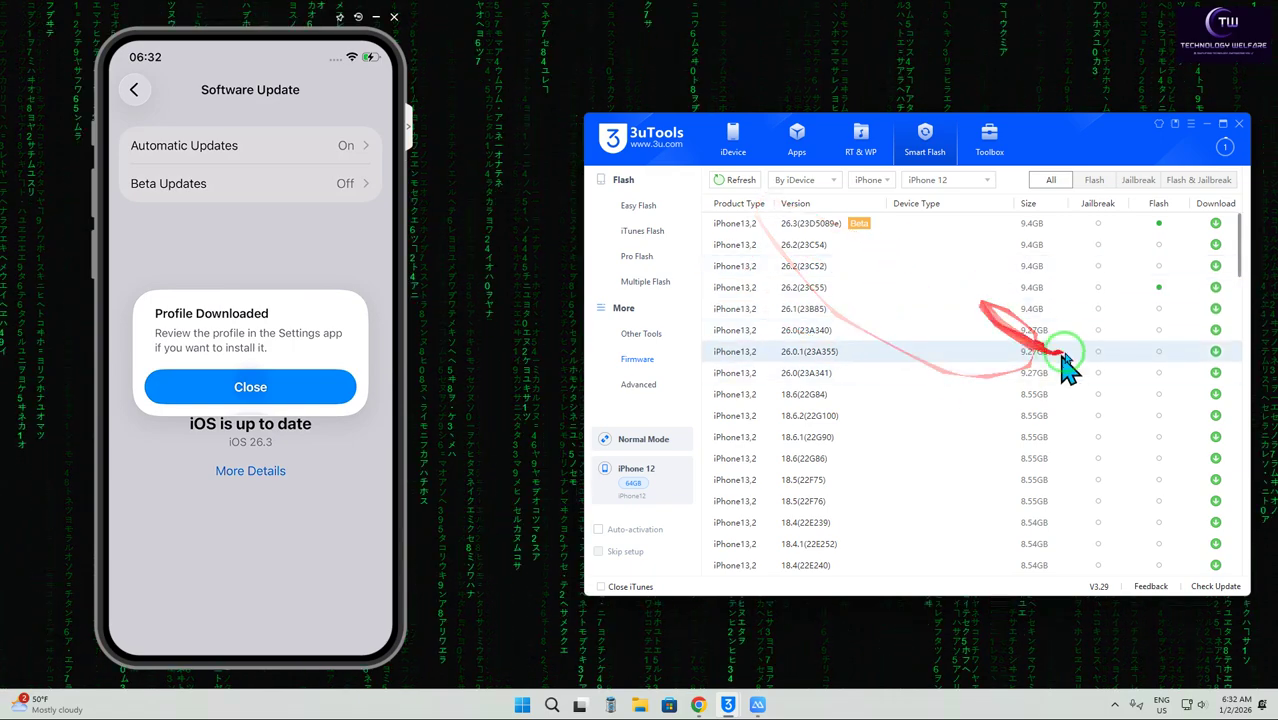
# - Delete the imported 16.7.12 firmware from the Easy Flash list
pyautogui.click(645, 205)
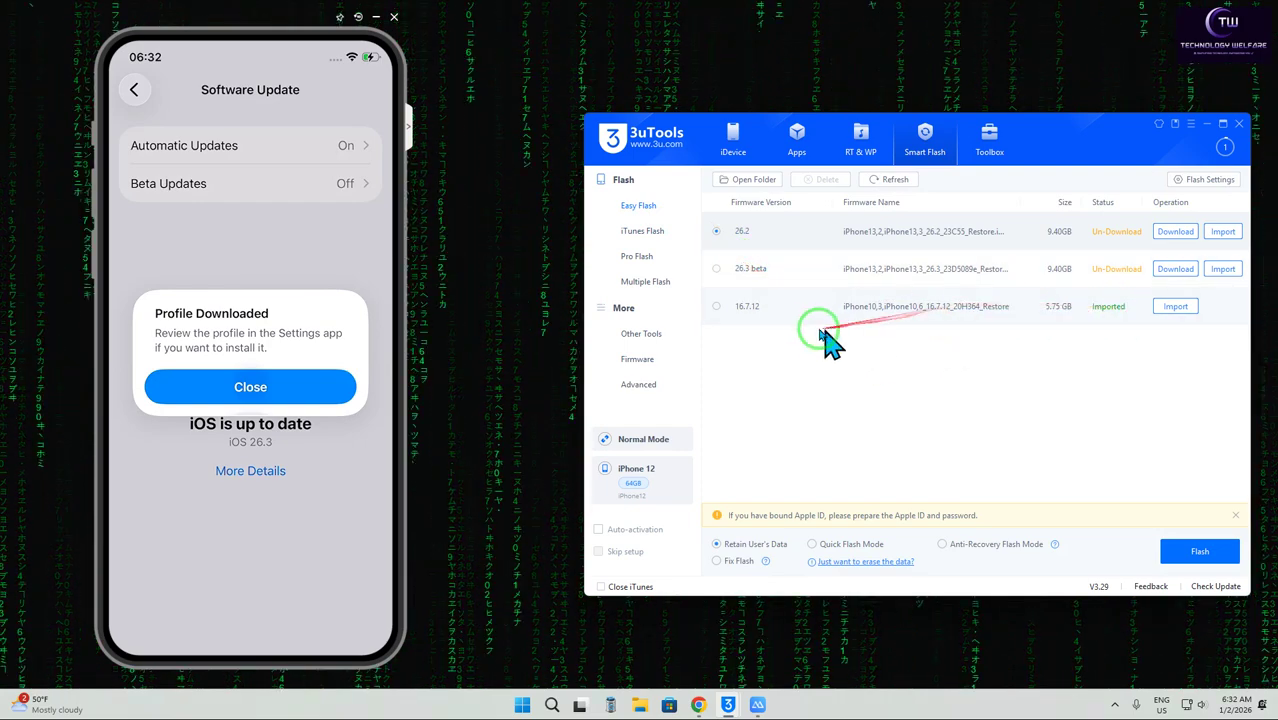
pyautogui.click(912, 310)
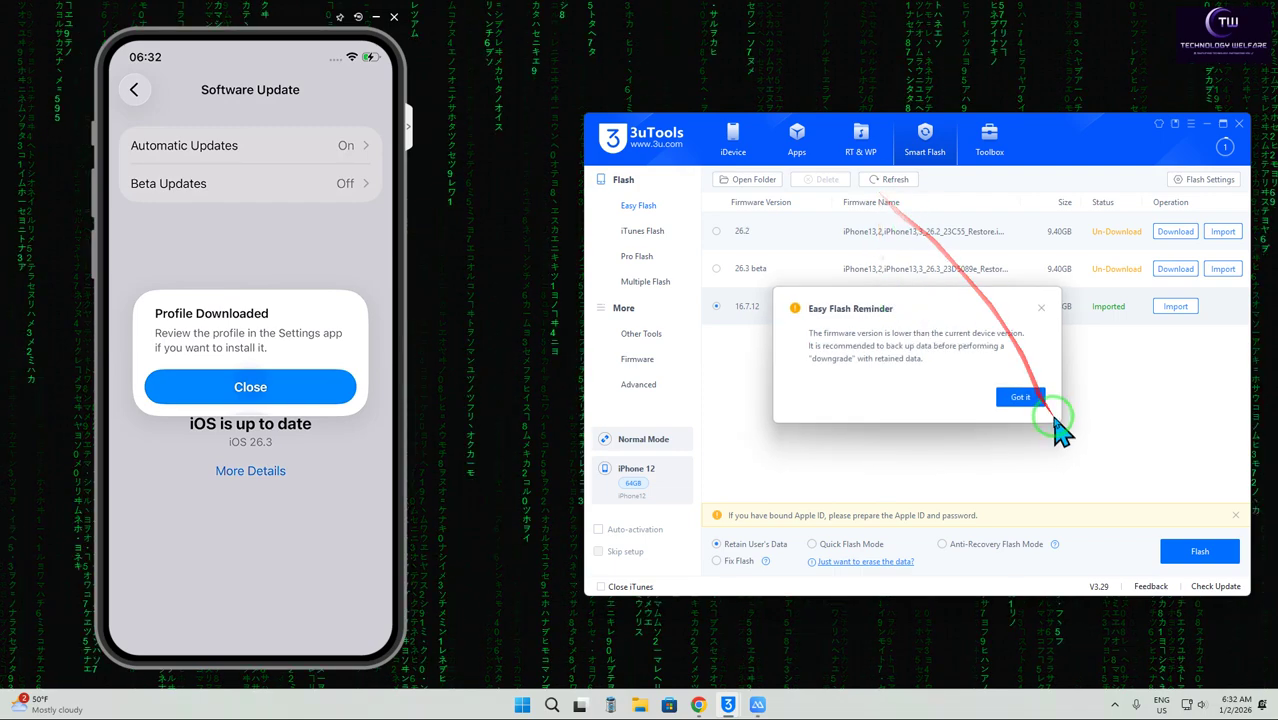
pyautogui.click(1041, 308)
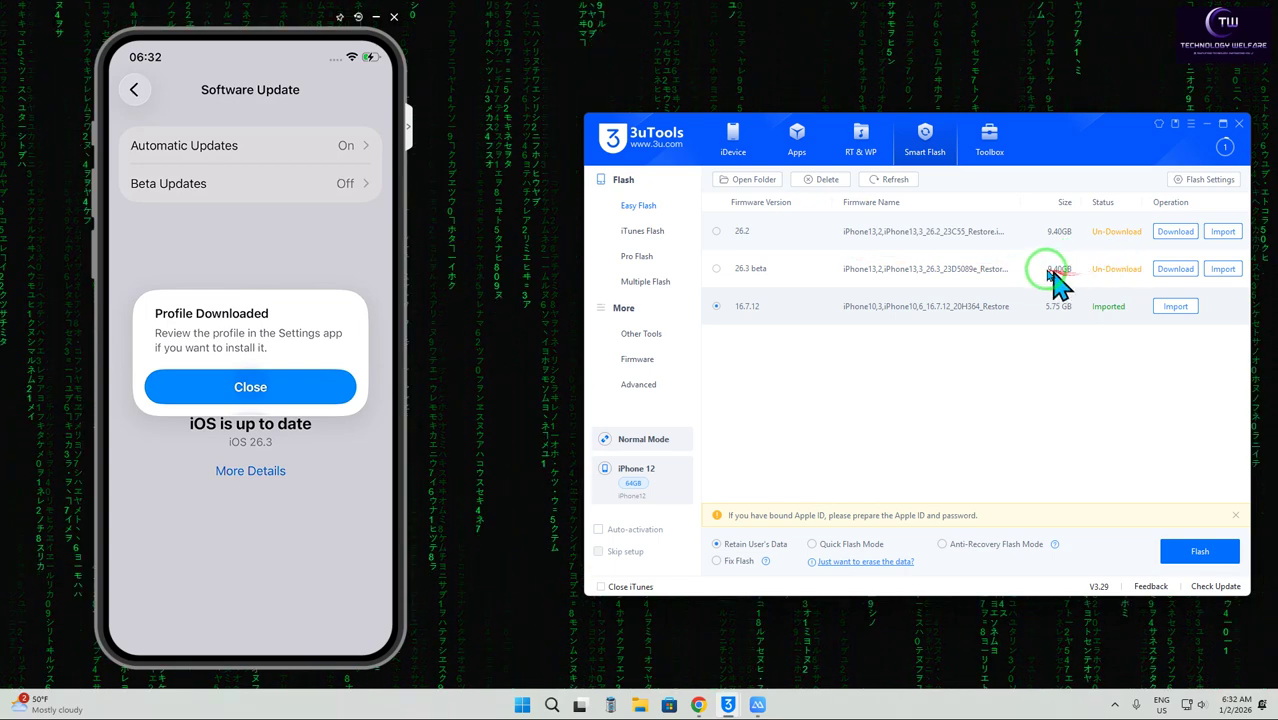
pyautogui.click(822, 180)
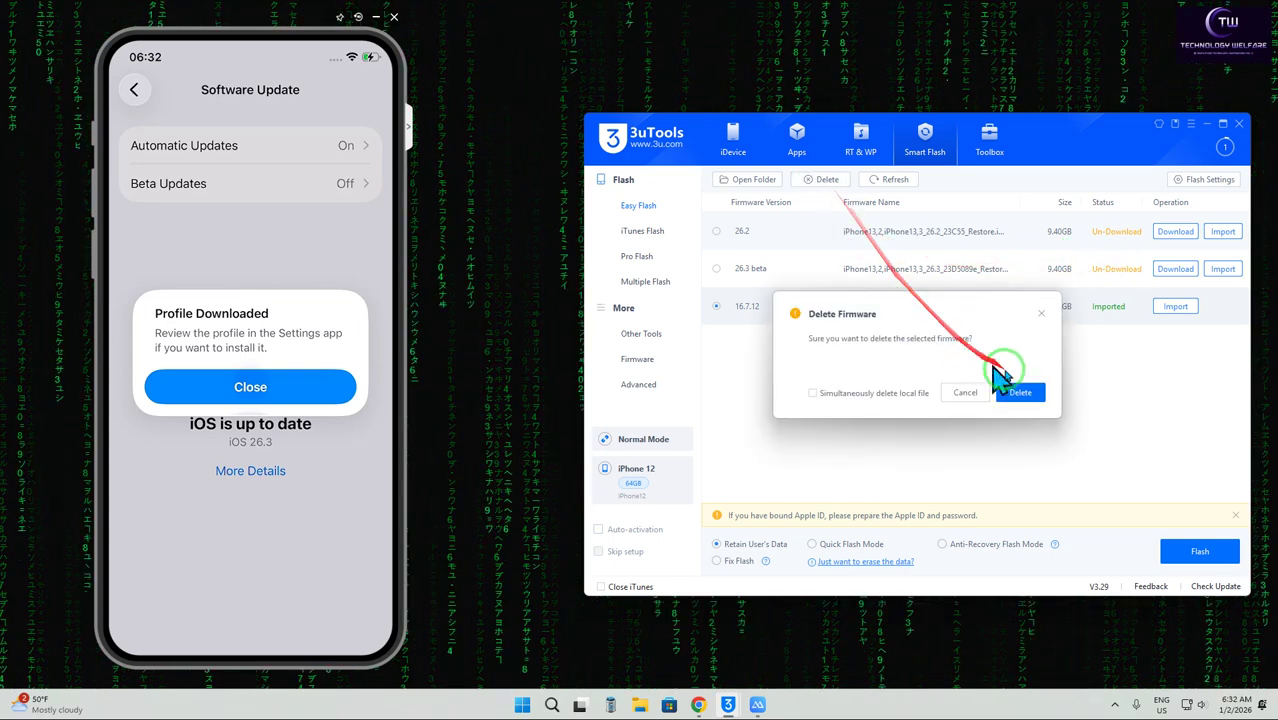
pyautogui.click(1024, 392)
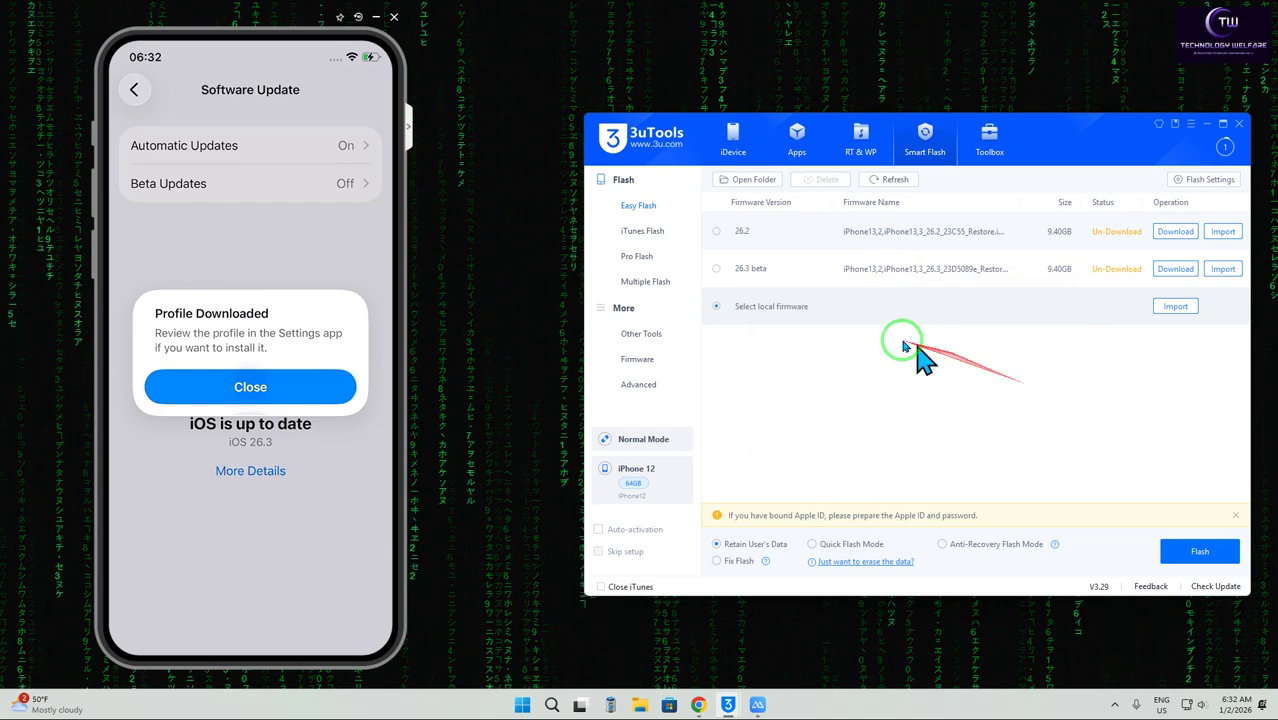
# - Import the local firmware file iPhone10,3,iPhone10,6_16.7.12_20H364_Restore into Easy Flash
pyautogui.click(1175, 307)
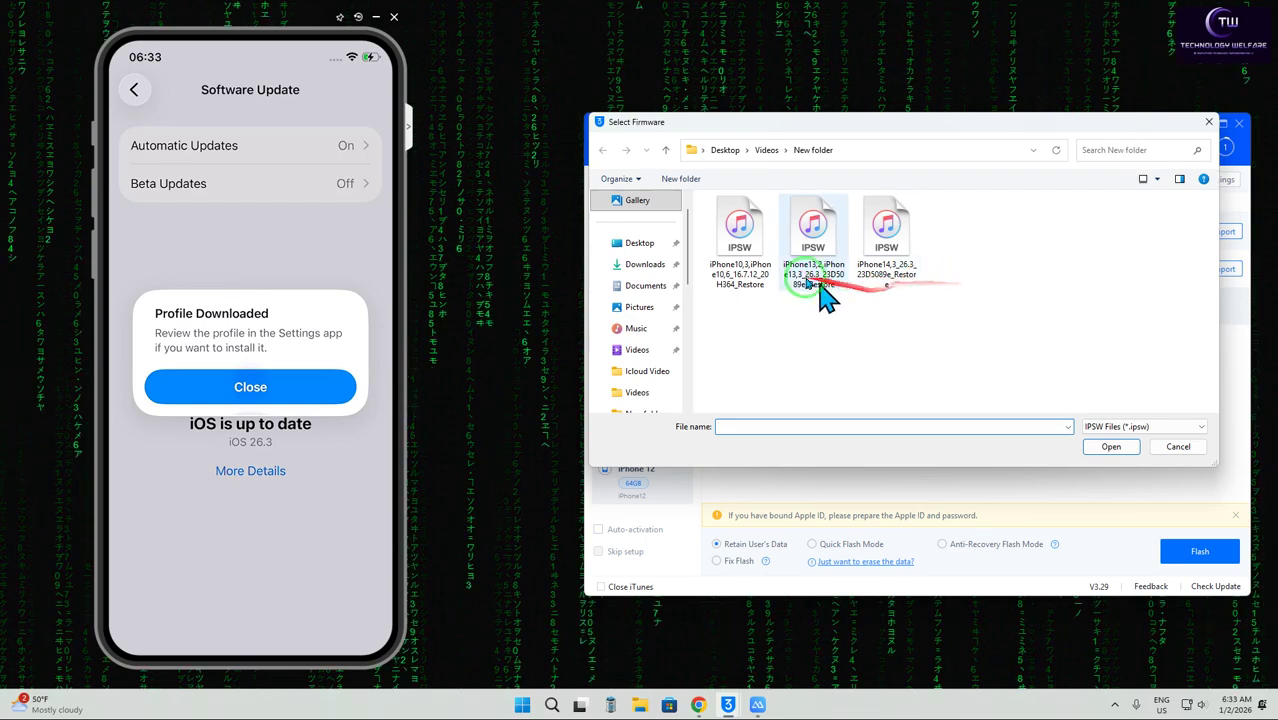
pyautogui.doubleClick(745, 285)
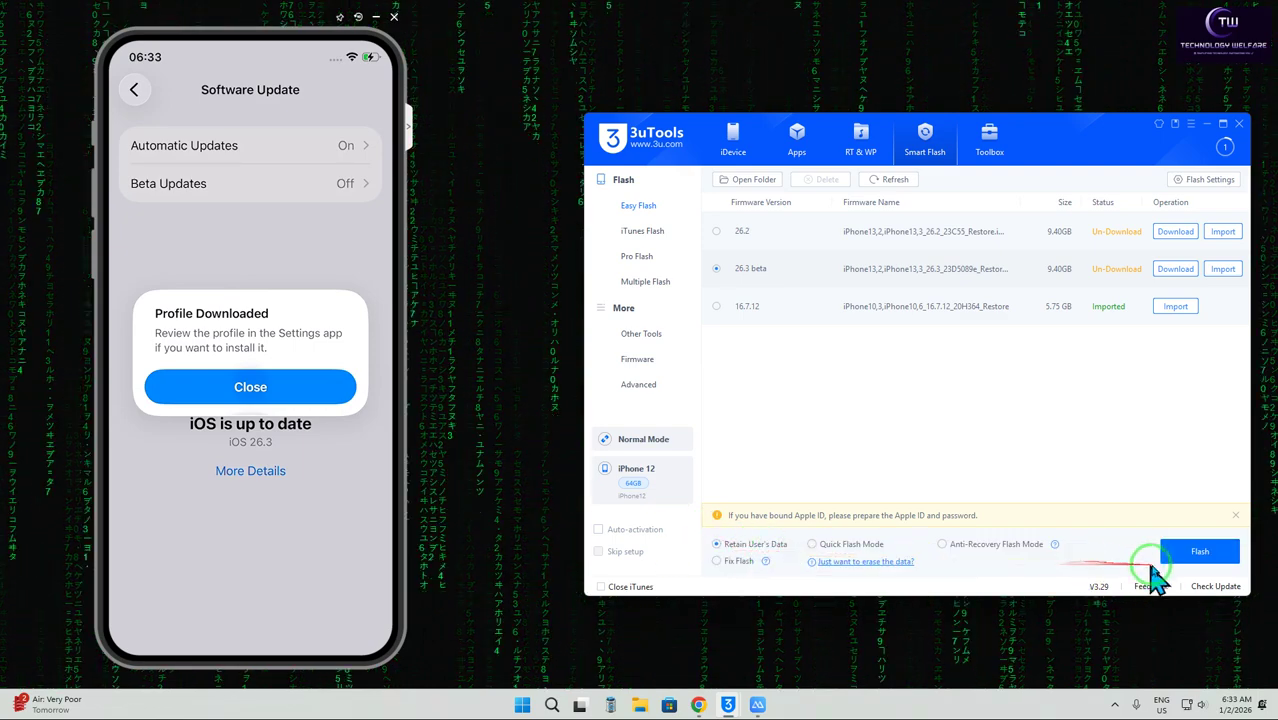
# - Start flashing the iPhone 12 with the imported 16.7.12 firmware in Retain User's Data mode
pyautogui.click(757, 310)
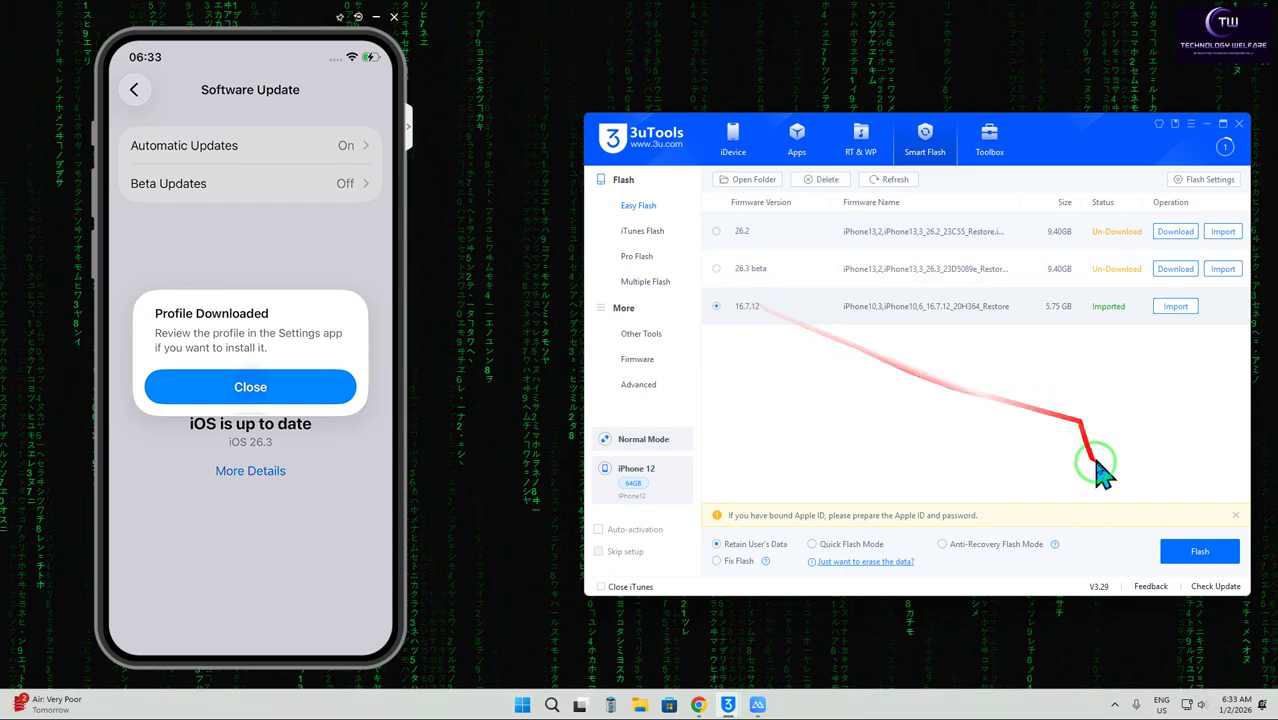
pyautogui.click(1180, 560)
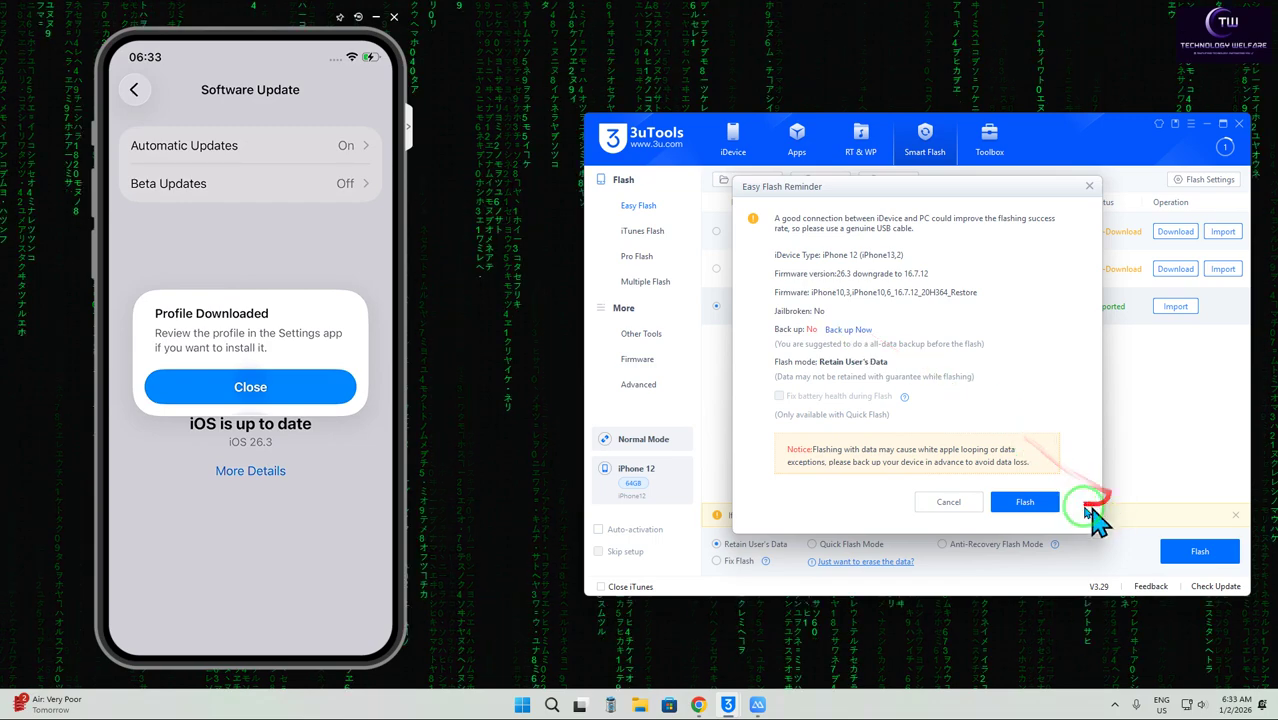
pyautogui.click(1034, 508)
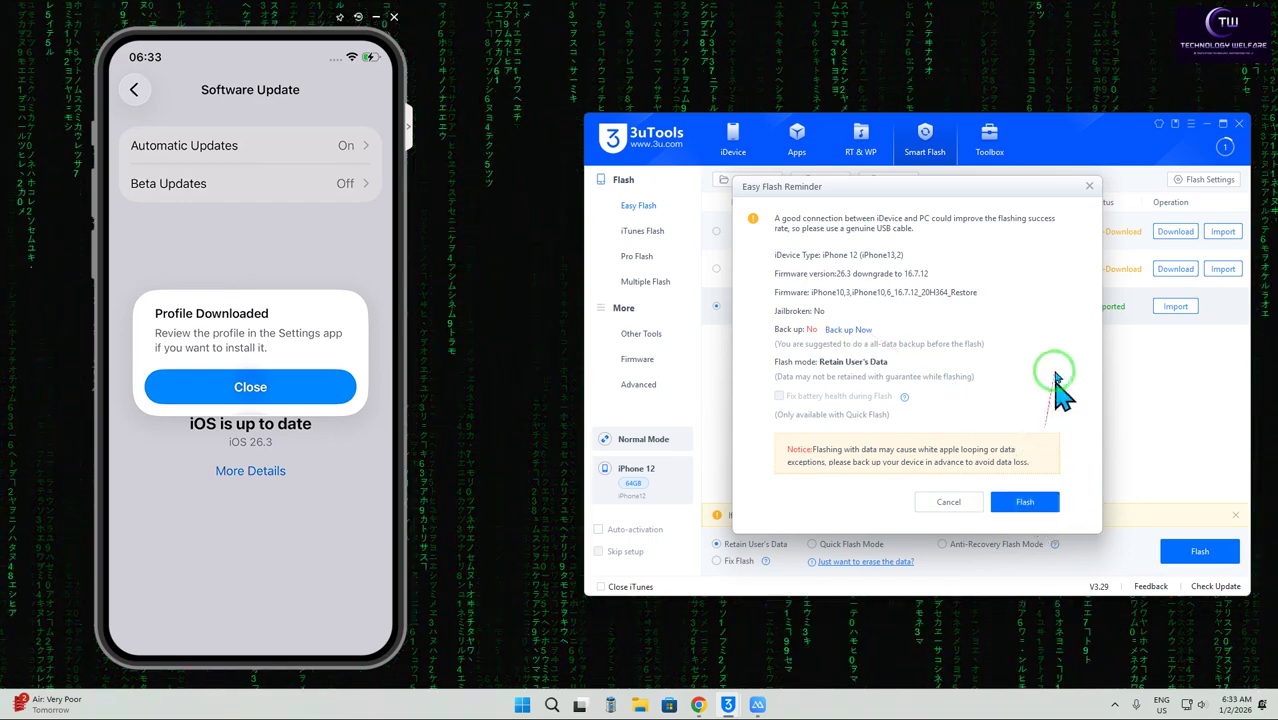